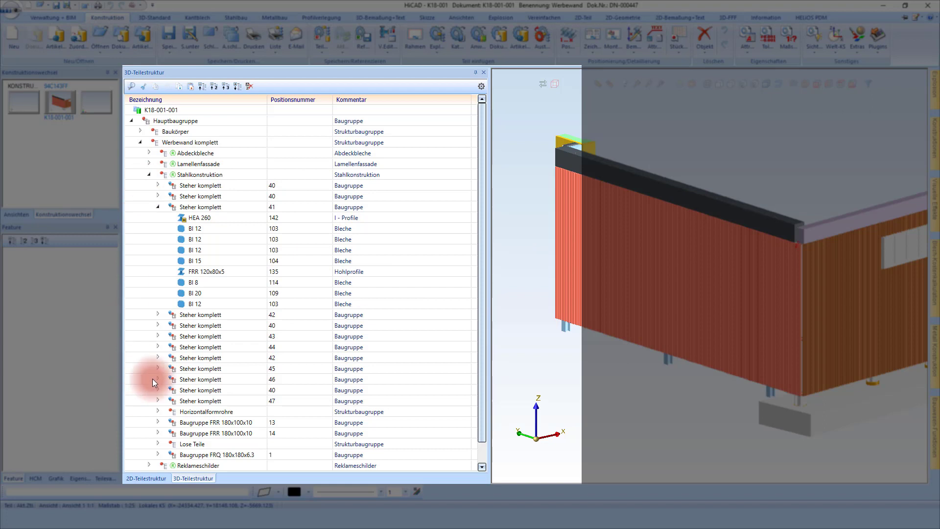
- Expand the whole part tree, then collapse it and re-expand to three levels below the main assembly
{"action": "scroll", "coordinate": [152, 379], "scroll_direction": "down", "scroll_amount": 1}
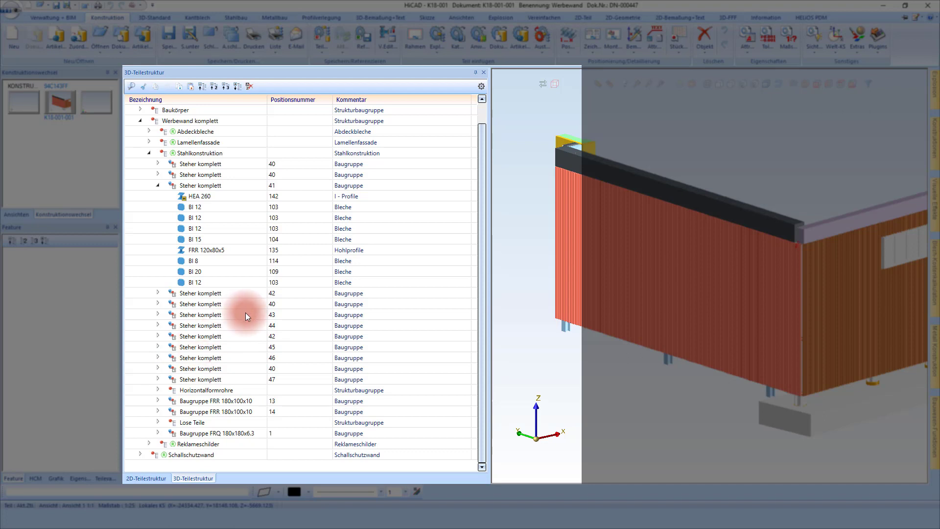
{"action": "scroll", "coordinate": [203, 217], "scroll_direction": "up", "scroll_amount": 1}
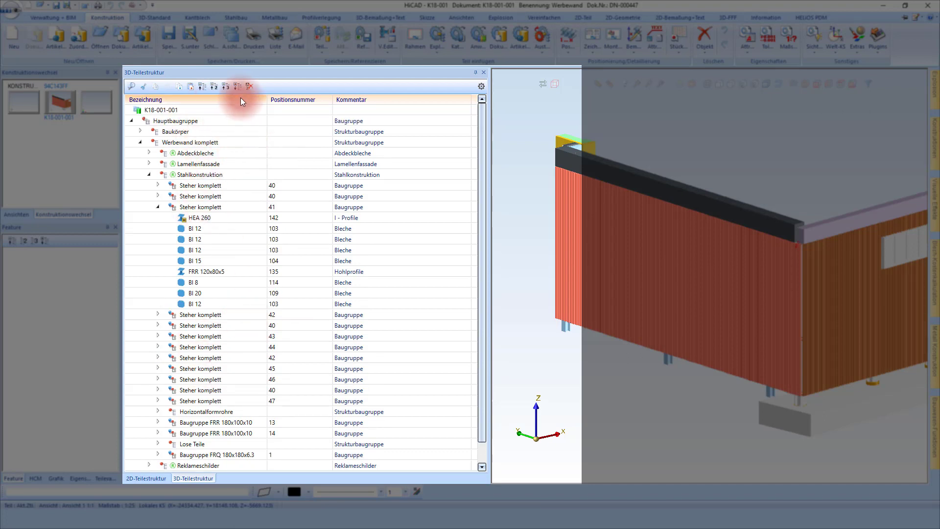
{"action": "left_click", "coordinate": [234, 86]}
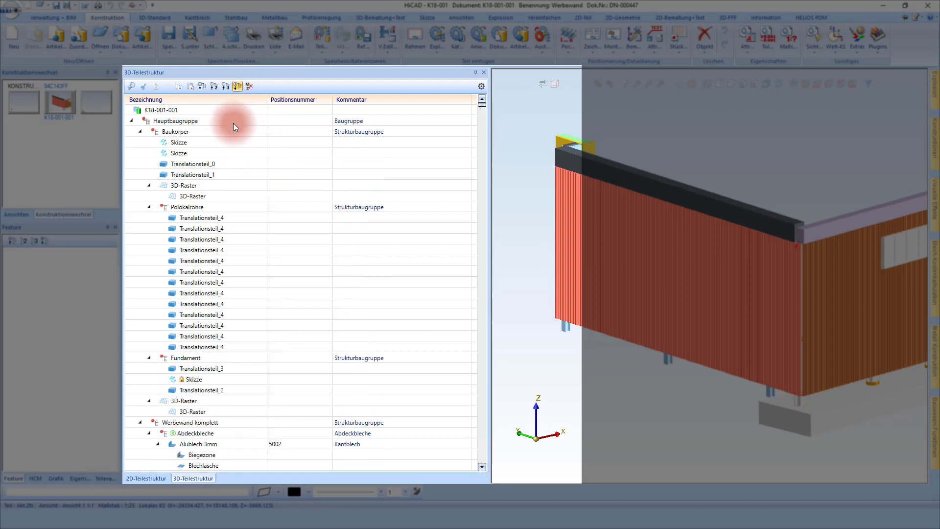
{"action": "scroll", "coordinate": [215, 298], "scroll_direction": "down", "scroll_amount": 3}
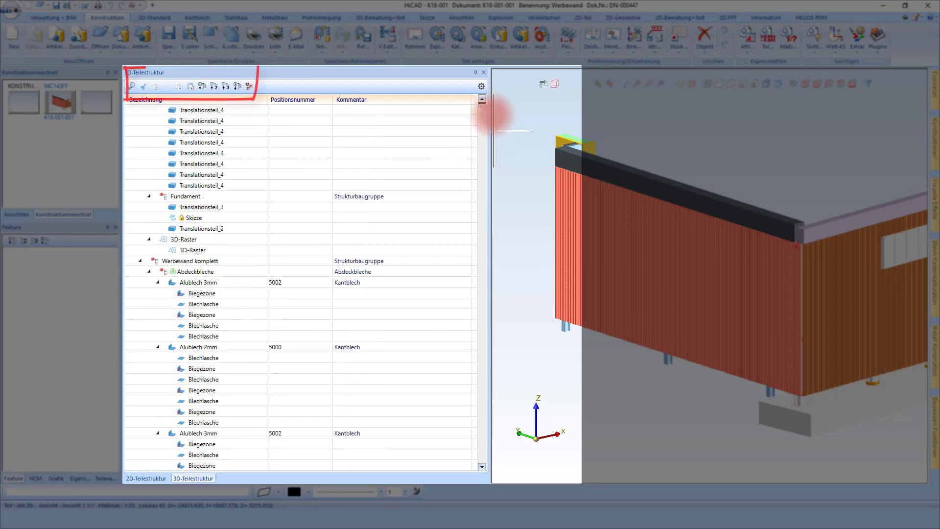
{"action": "left_click_drag", "start_coordinate": [486, 105], "coordinate": [480, 237]}
{"action": "left_click", "coordinate": [218, 87]}
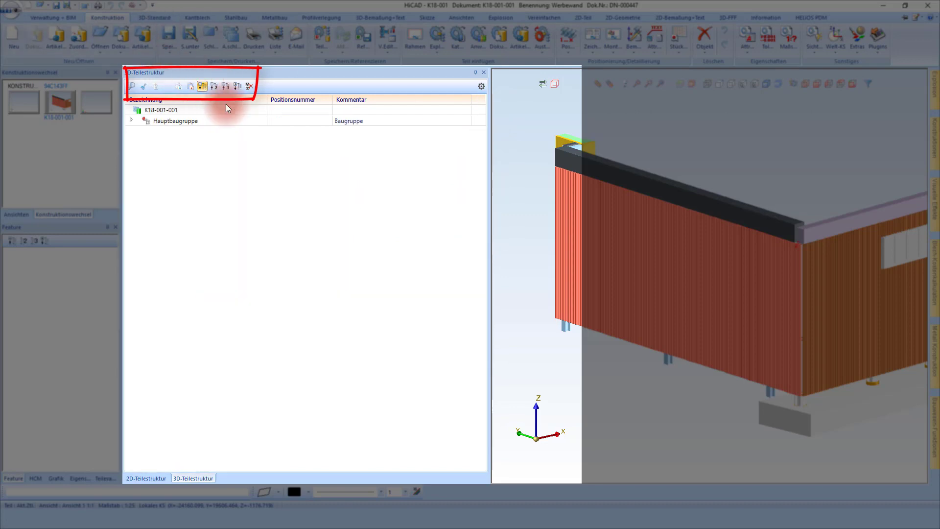
{"action": "left_click", "coordinate": [226, 88]}
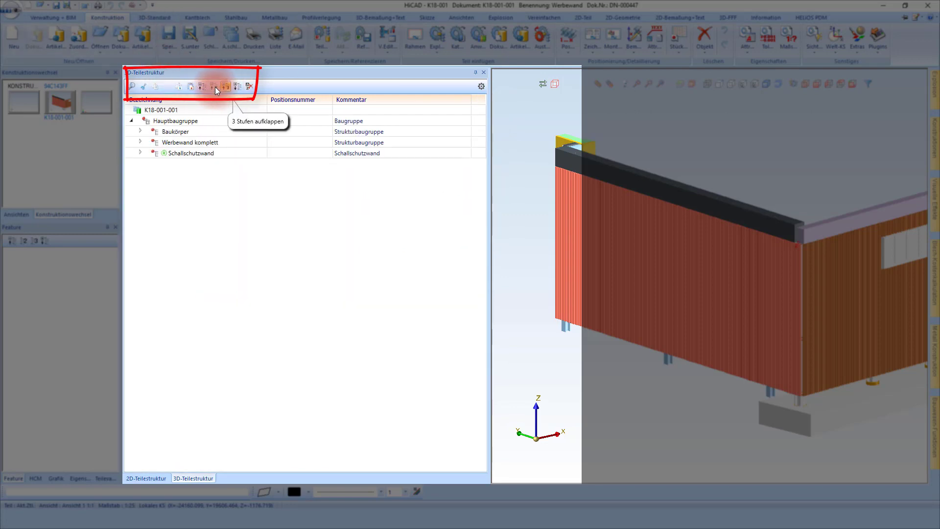
{"action": "left_click", "coordinate": [237, 87]}
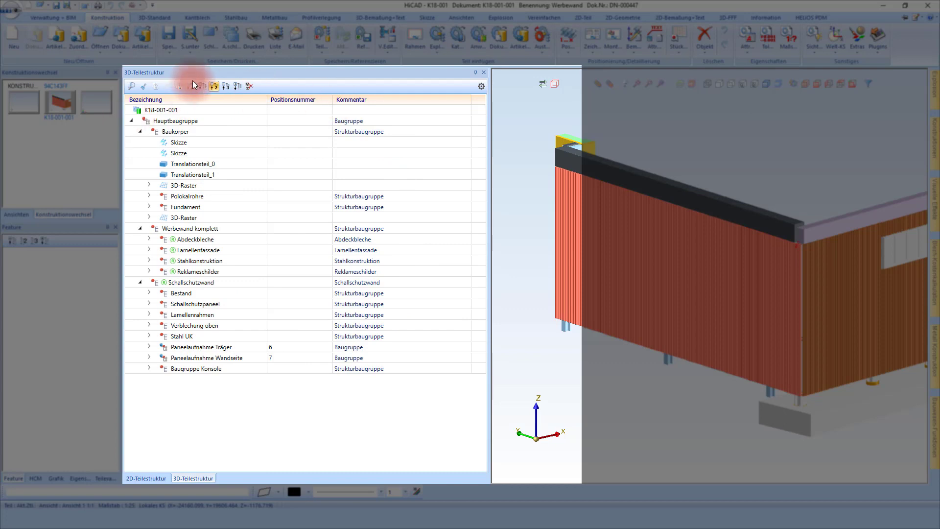
- Toggle Mehrspaltige Struktur off and back on, and enable Positionstext anzeigen in the structure settings
{"action": "left_click", "coordinate": [482, 87]}
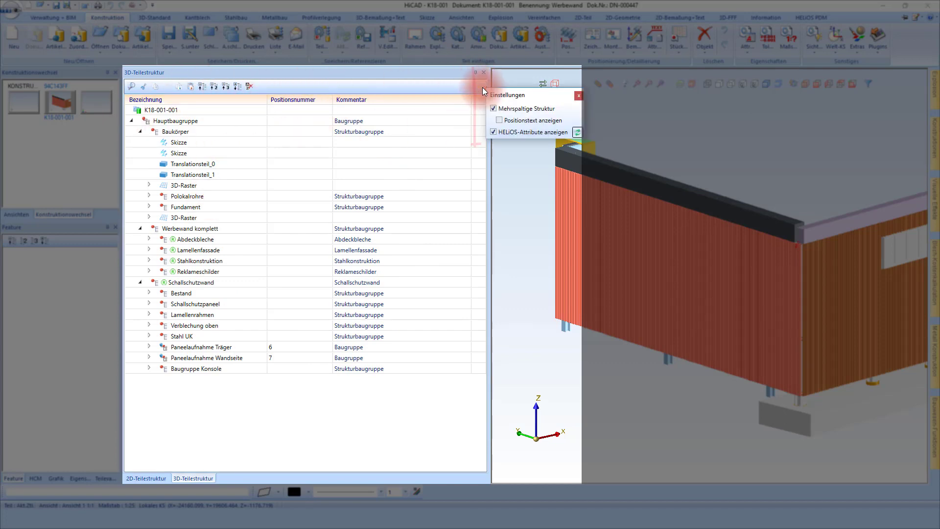
{"action": "left_click", "coordinate": [509, 110]}
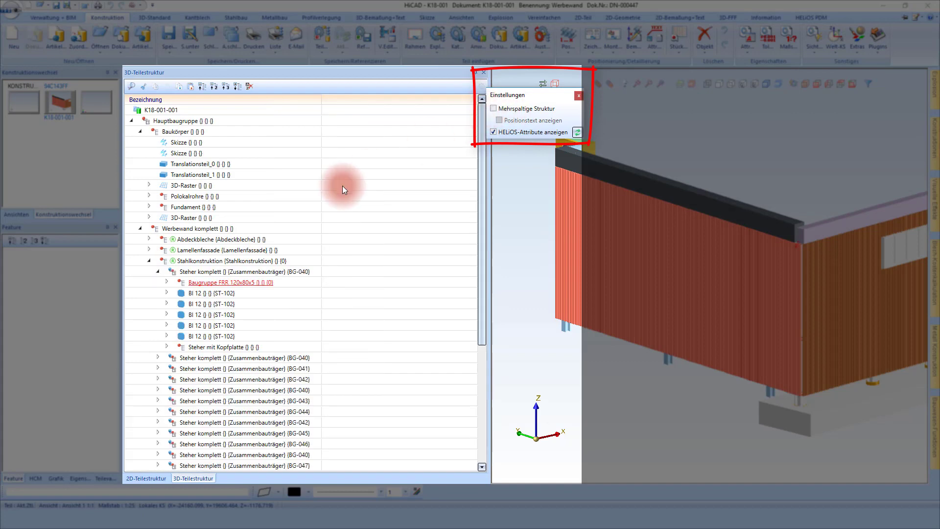
{"action": "scroll", "coordinate": [253, 226], "scroll_direction": "down", "scroll_amount": 4}
{"action": "scroll", "coordinate": [252, 273], "scroll_direction": "up", "scroll_amount": 3}
{"action": "scroll", "coordinate": [224, 293], "scroll_direction": "up", "scroll_amount": 3}
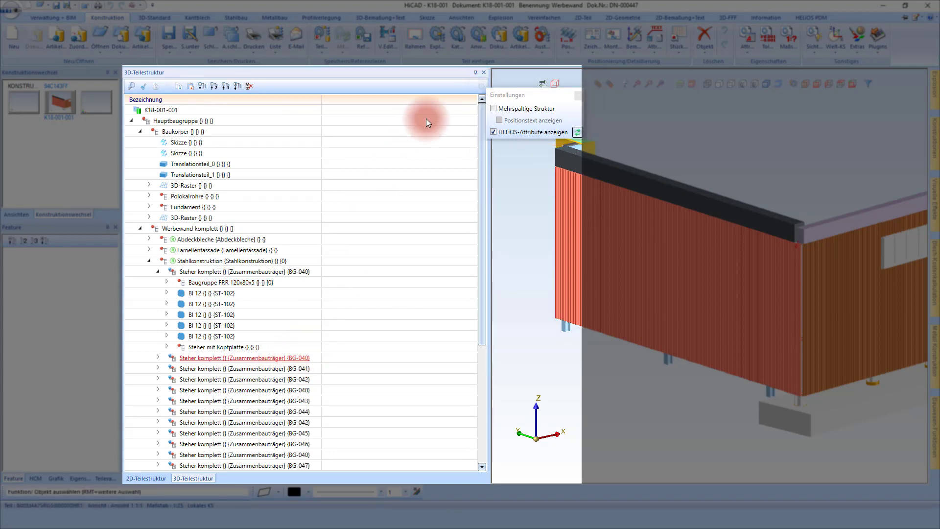
{"action": "left_click", "coordinate": [520, 110]}
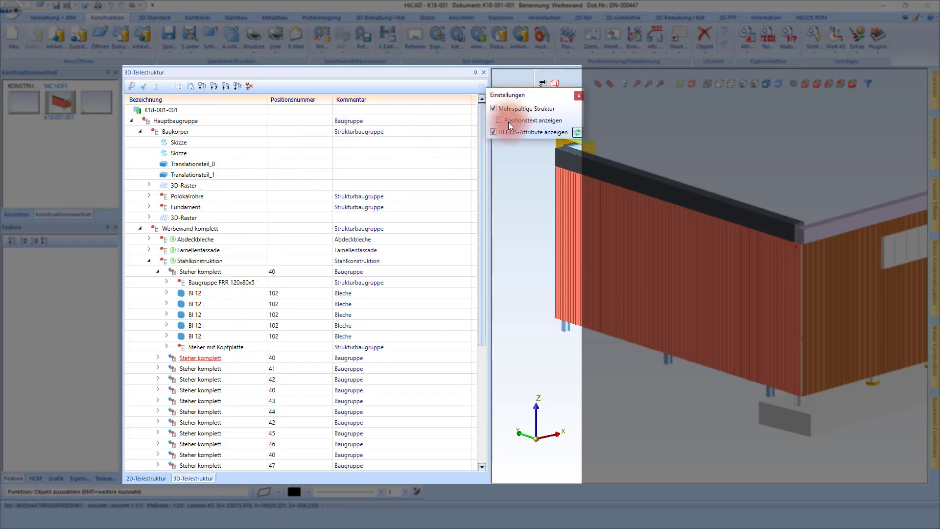
{"action": "left_click", "coordinate": [508, 122]}
- Make the first Steher komplett the active part
{"action": "scroll", "coordinate": [317, 229], "scroll_direction": "down", "scroll_amount": 2}
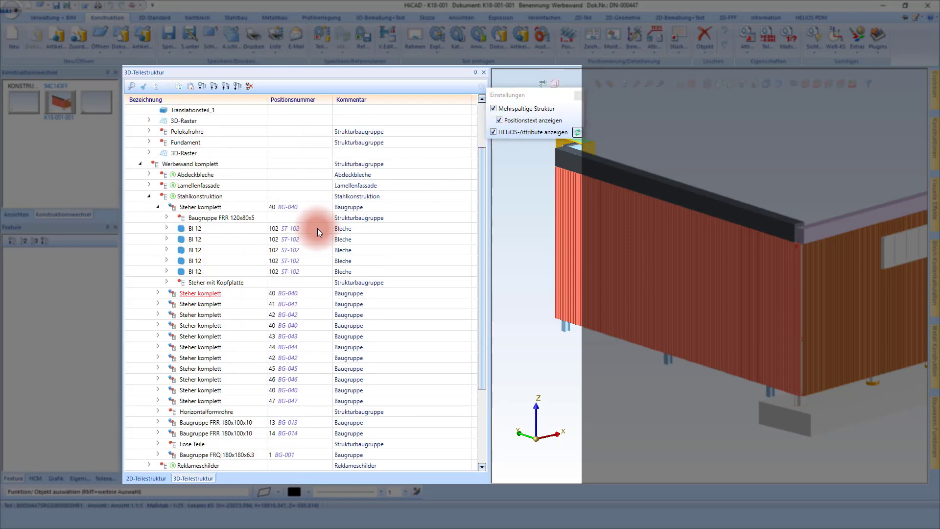
{"action": "scroll", "coordinate": [313, 196], "scroll_direction": "down", "scroll_amount": 2}
{"action": "left_click", "coordinate": [293, 141]}
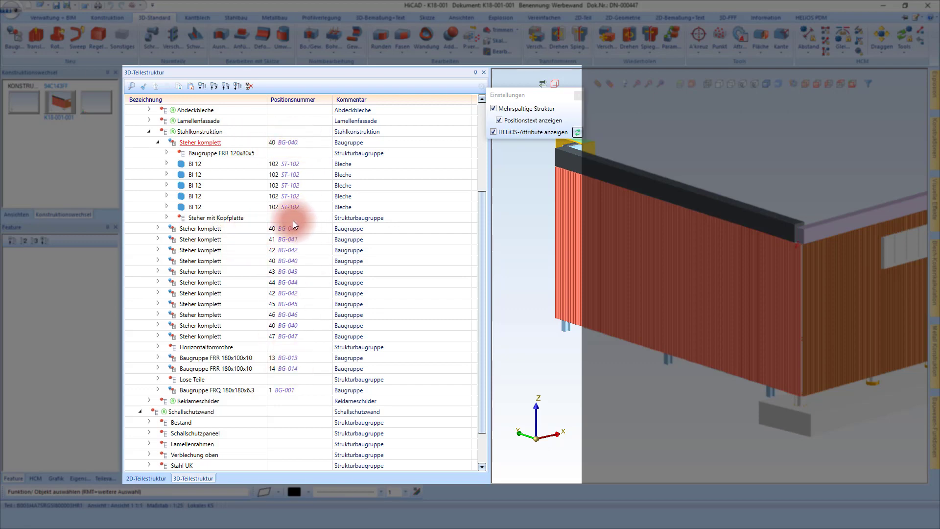
- Set Abdeckbleche's Einstellung Aktualisierung to Position and pick the referenced parts
{"action": "scroll", "coordinate": [158, 237], "scroll_direction": "up", "scroll_amount": 3}
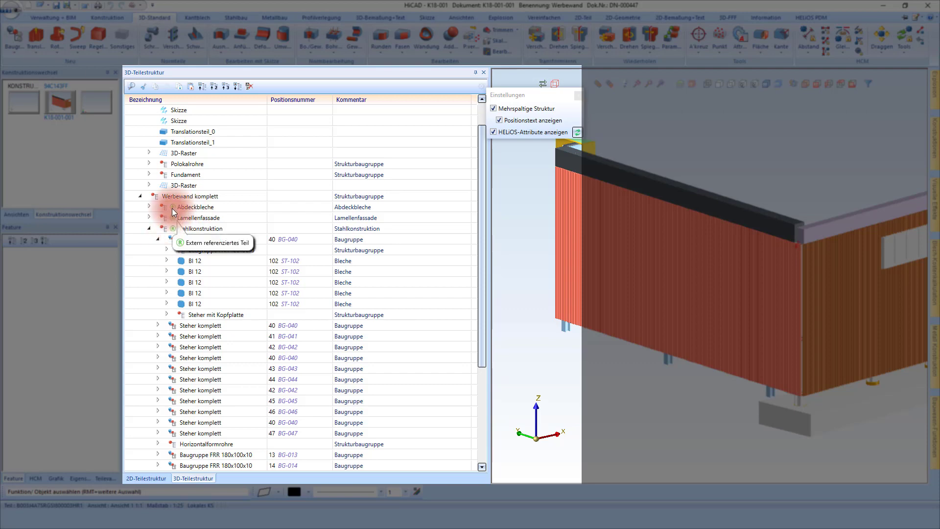
{"action": "right_click", "coordinate": [172, 208]}
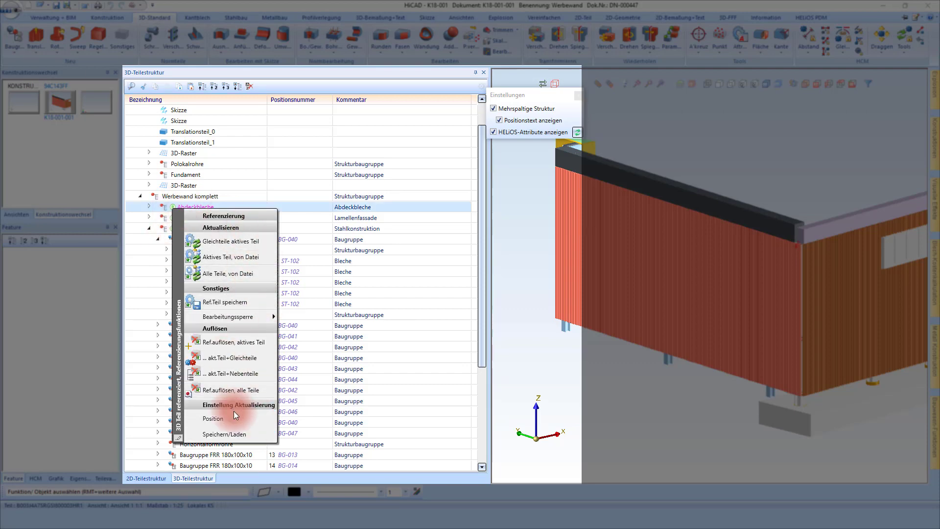
{"action": "left_click", "coordinate": [230, 417]}
{"action": "left_click", "coordinate": [173, 211]}
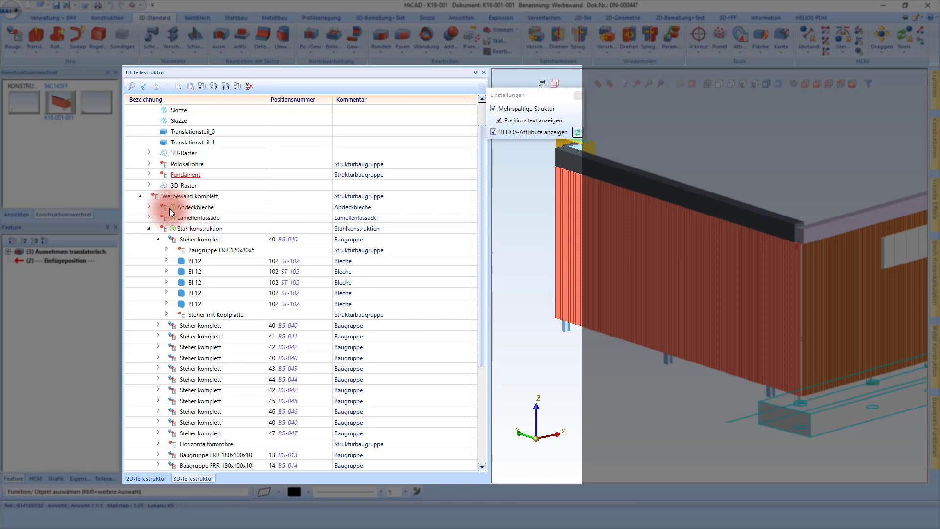
{"action": "left_click", "coordinate": [175, 241]}
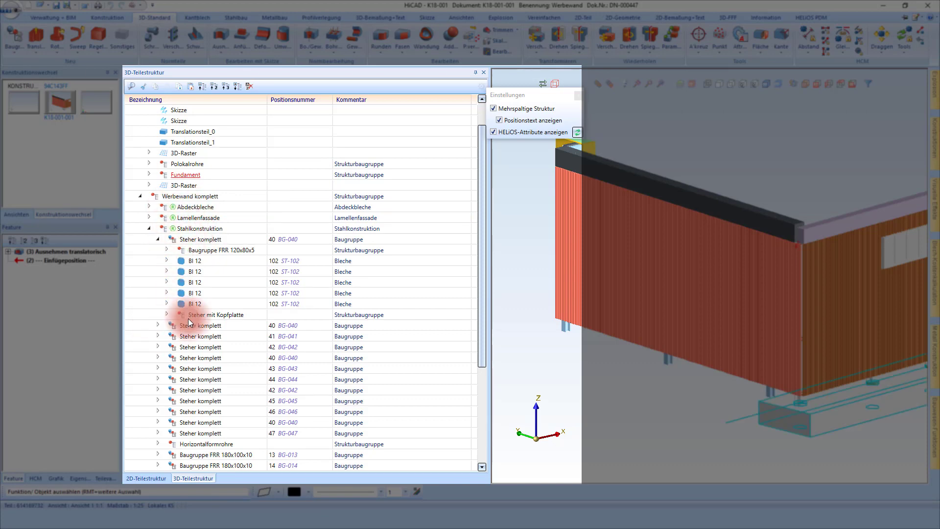
- Expand Steher komplett 41 to inspect its parts, then collapse the expanded Steher komplett groups
{"action": "left_click", "coordinate": [160, 335]}
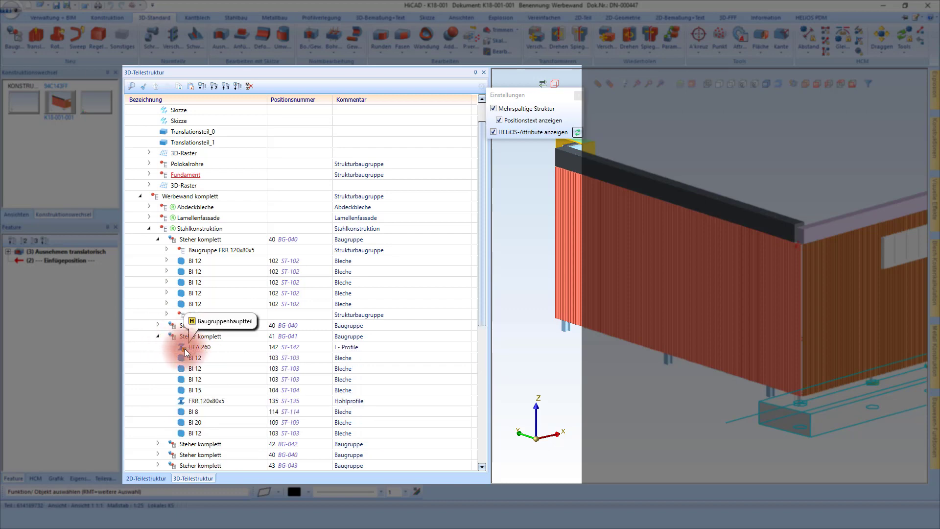
{"action": "scroll", "coordinate": [186, 350], "scroll_direction": "down", "scroll_amount": 4}
{"action": "scroll", "coordinate": [196, 333], "scroll_direction": "down", "scroll_amount": 3}
{"action": "scroll", "coordinate": [201, 363], "scroll_direction": "up", "scroll_amount": 7}
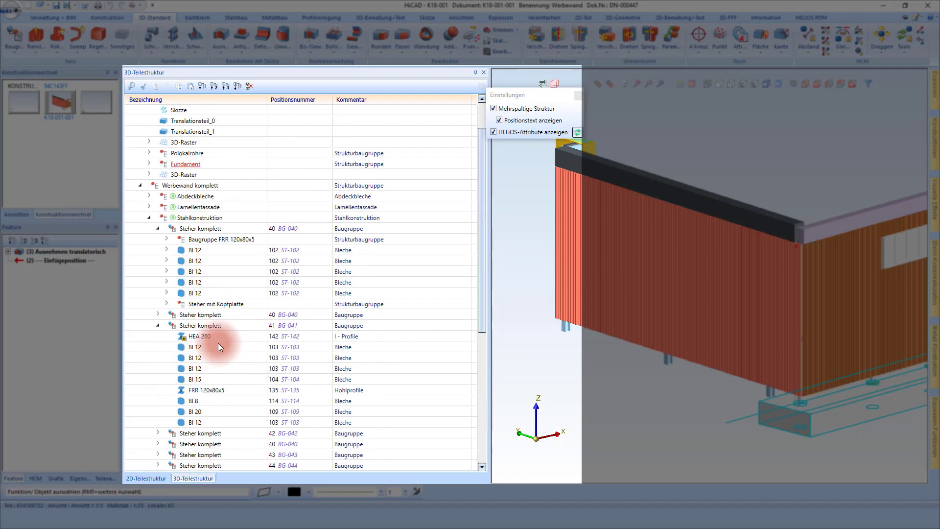
{"action": "scroll", "coordinate": [168, 250], "scroll_direction": "up", "scroll_amount": 1}
{"action": "left_click", "coordinate": [158, 261]}
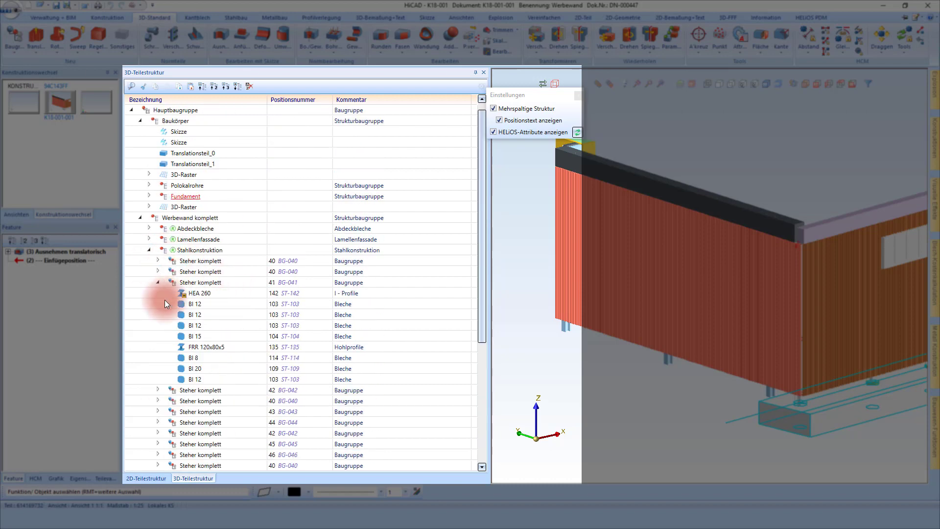
{"action": "left_click", "coordinate": [158, 282]}
- Expand every level of the part tree to reveal the rivet Normteilgruppe groups
{"action": "scroll", "coordinate": [288, 254], "scroll_direction": "up", "scroll_amount": 1}
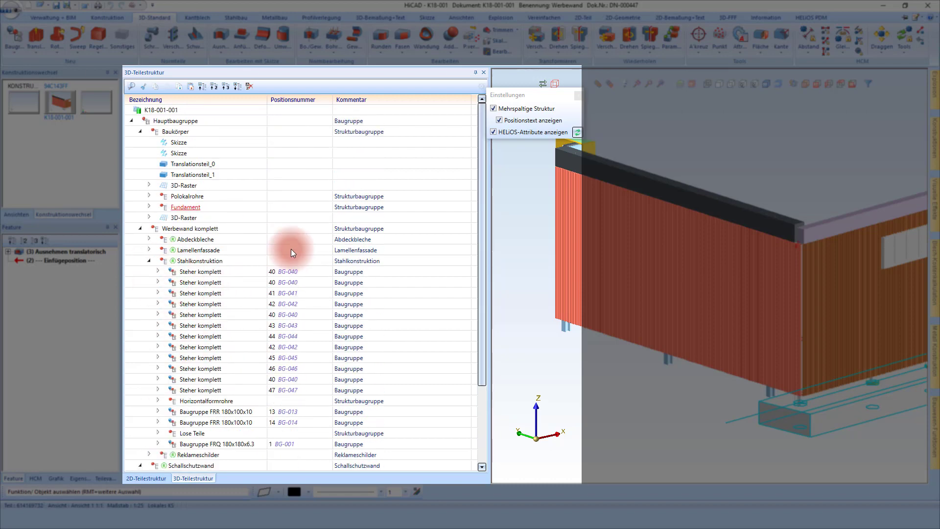
{"action": "scroll", "coordinate": [253, 262], "scroll_direction": "down", "scroll_amount": 1}
{"action": "scroll", "coordinate": [259, 278], "scroll_direction": "up", "scroll_amount": 1}
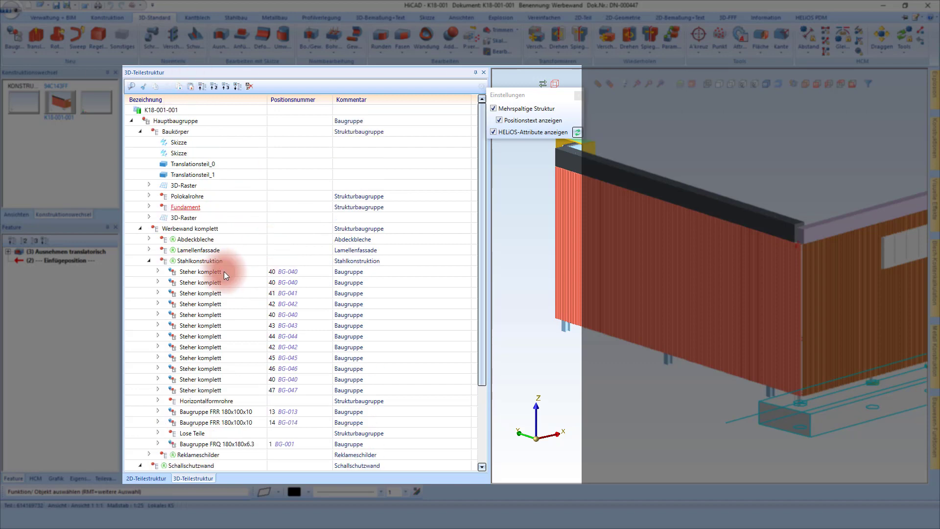
{"action": "scroll", "coordinate": [259, 265], "scroll_direction": "down", "scroll_amount": 3}
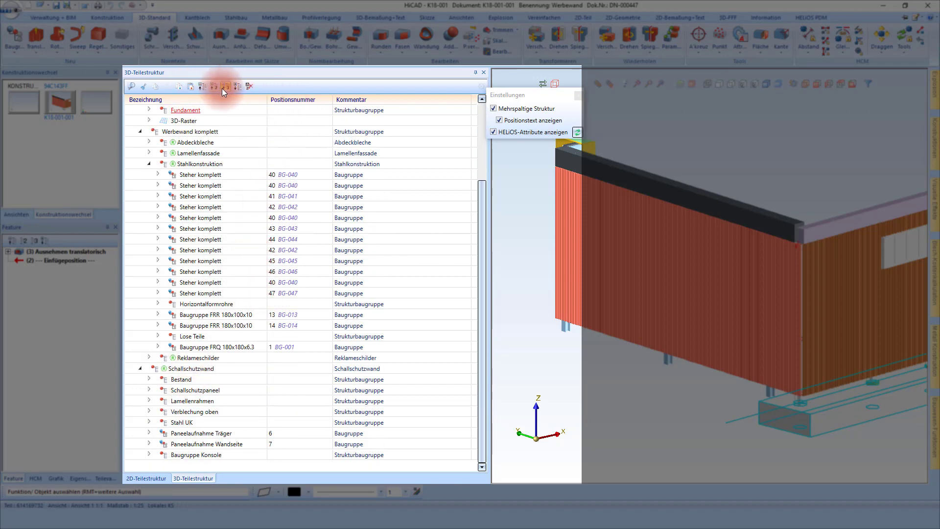
{"action": "left_click", "coordinate": [177, 368]}
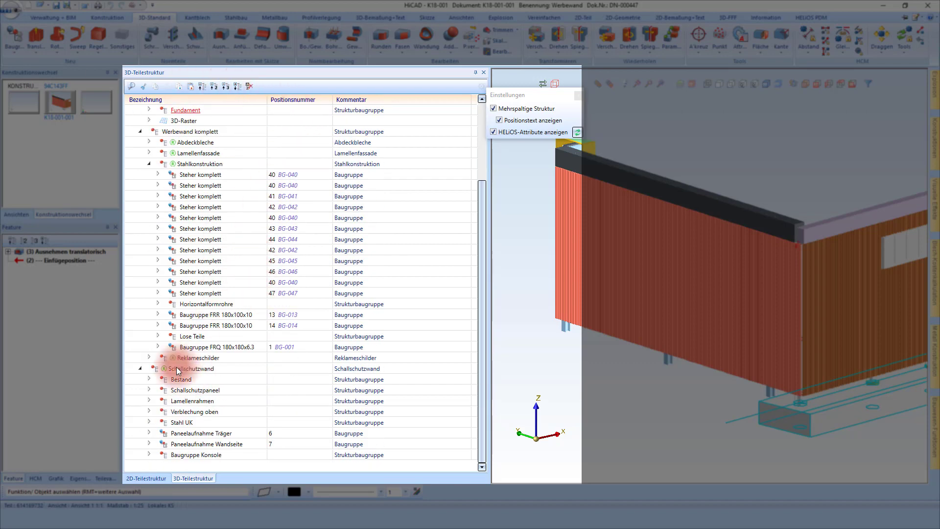
{"action": "left_click", "coordinate": [227, 88]}
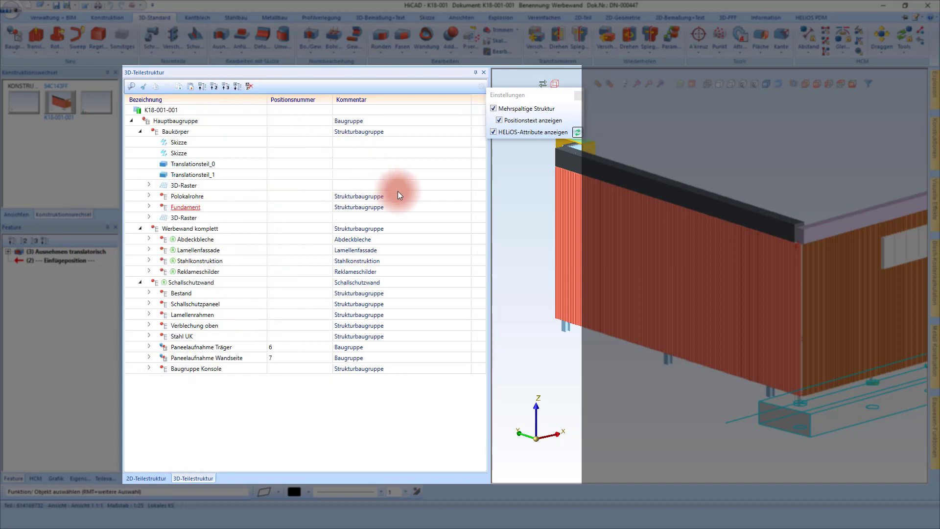
{"action": "left_click", "coordinate": [232, 85]}
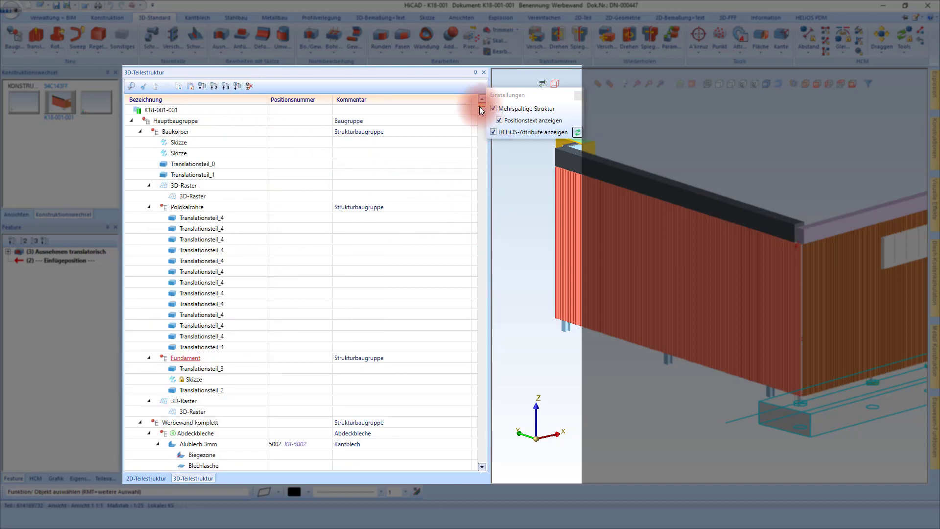
{"action": "mouse_move", "coordinate": [480, 100]}
{"action": "left_mouse_down"}
{"action": "mouse_move", "coordinate": [478, 388]}
{"action": "mouse_move", "coordinate": [480, 380]}
{"action": "left_mouse_up"}
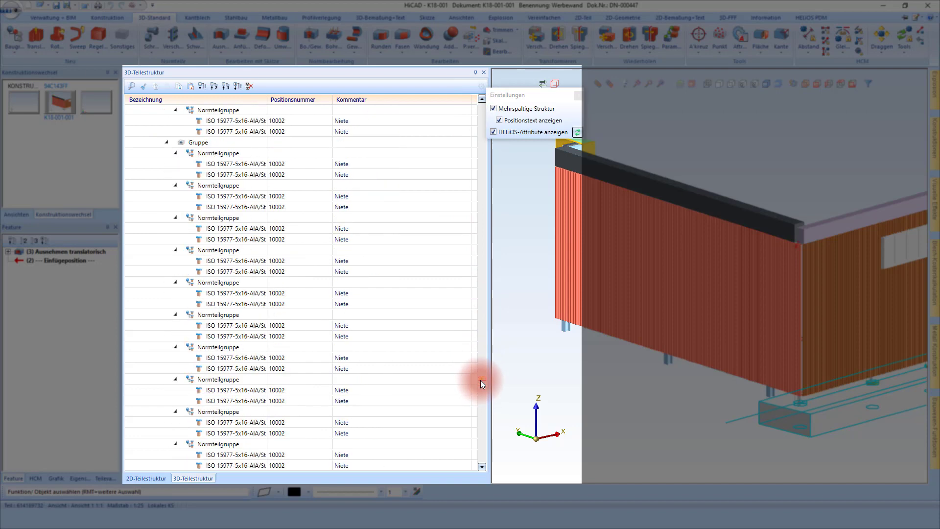
- Cut a rivet Normteilgruppe, collapse the tree to top level, and select Schallschutzpaneel
{"action": "left_click", "coordinate": [206, 317]}
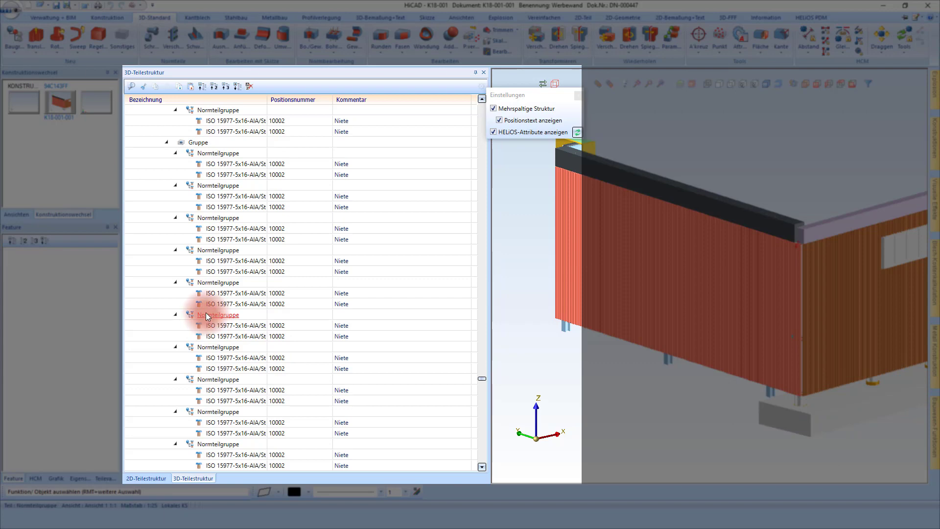
{"action": "mouse_move", "coordinate": [207, 317]}
{"action": "left_mouse_down"}
{"action": "mouse_move", "coordinate": [196, 109]}
{"action": "mouse_move", "coordinate": [215, 122]}
{"action": "left_mouse_up"}
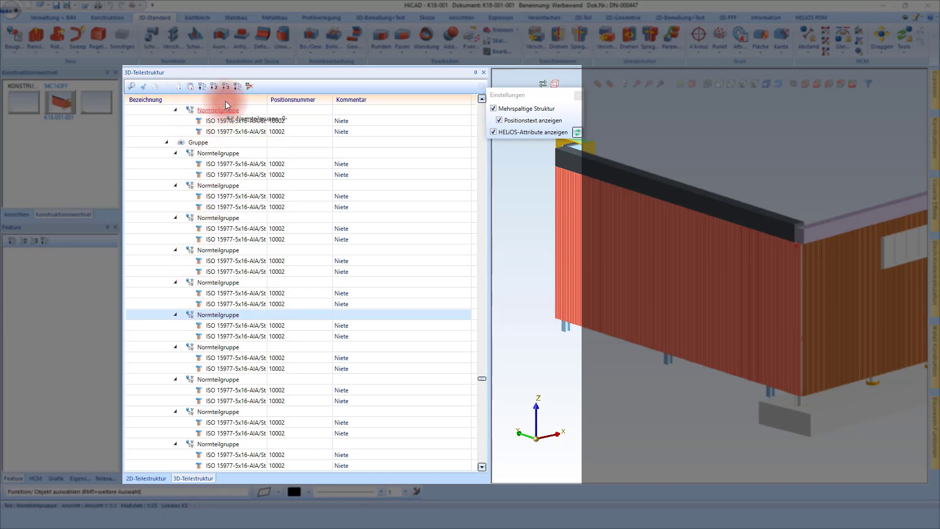
{"action": "left_click_drag", "start_coordinate": [215, 122], "coordinate": [212, 323]}
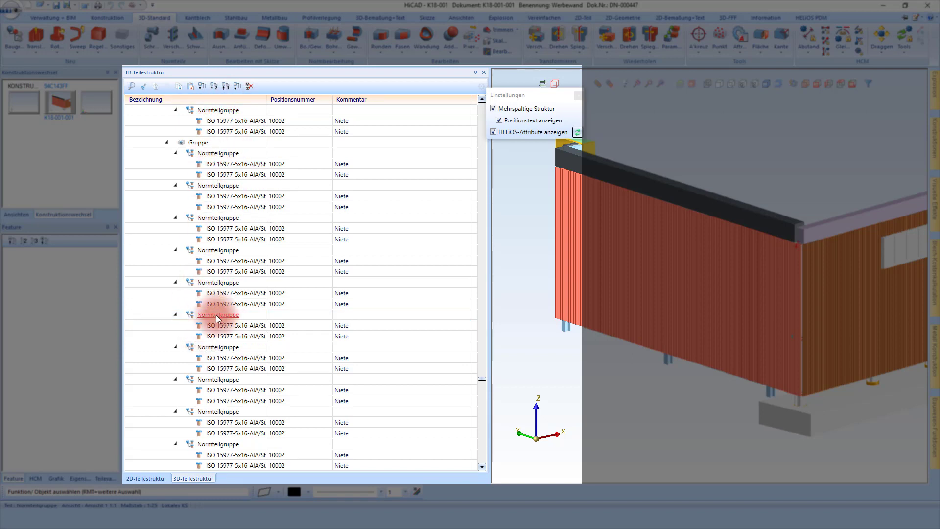
{"action": "left_click", "coordinate": [140, 86]}
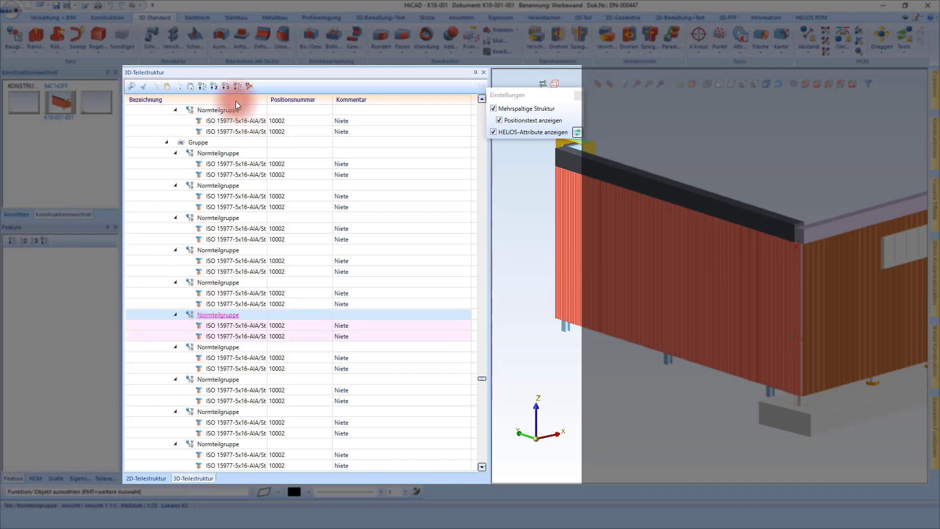
{"action": "left_click", "coordinate": [227, 87]}
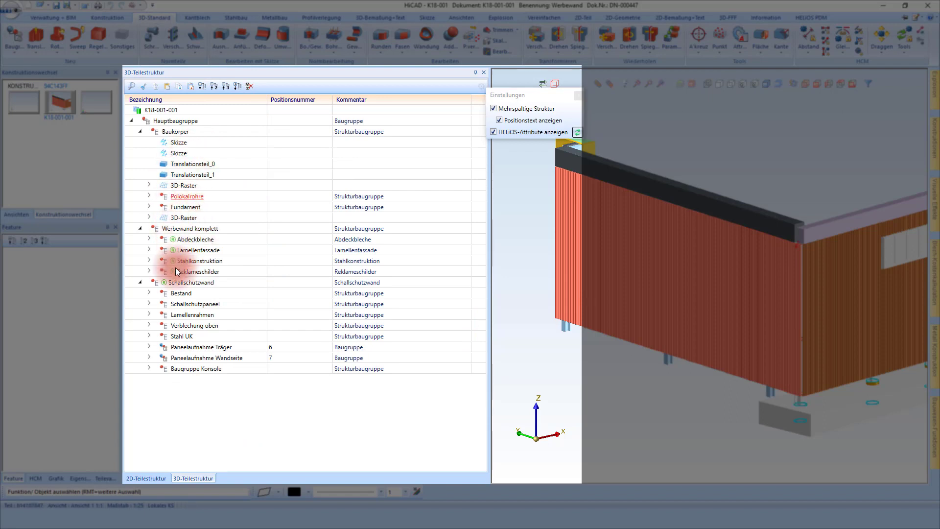
{"action": "left_click", "coordinate": [186, 304]}
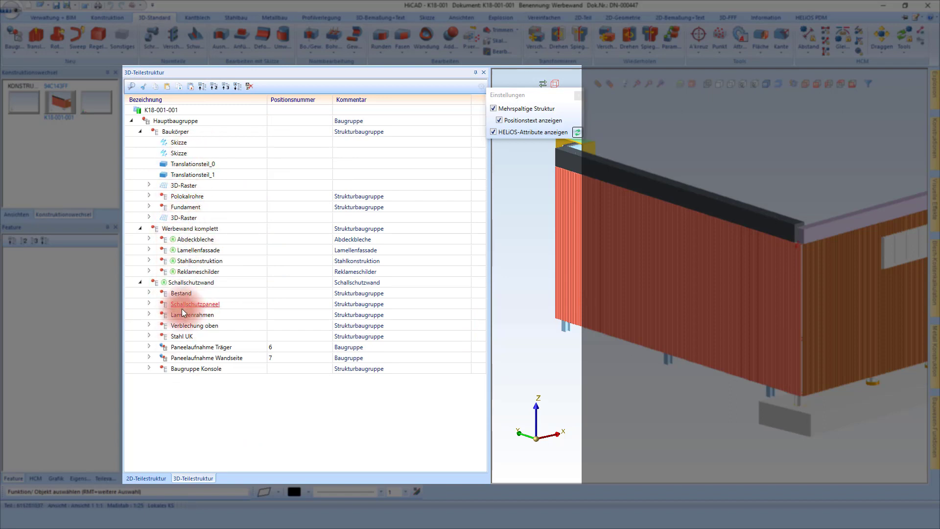
- Paste the rivet group into Schallschutzpaneel, verify it after the Translationsteil_0 parts, then collapse the branch
{"action": "left_click", "coordinate": [164, 86]}
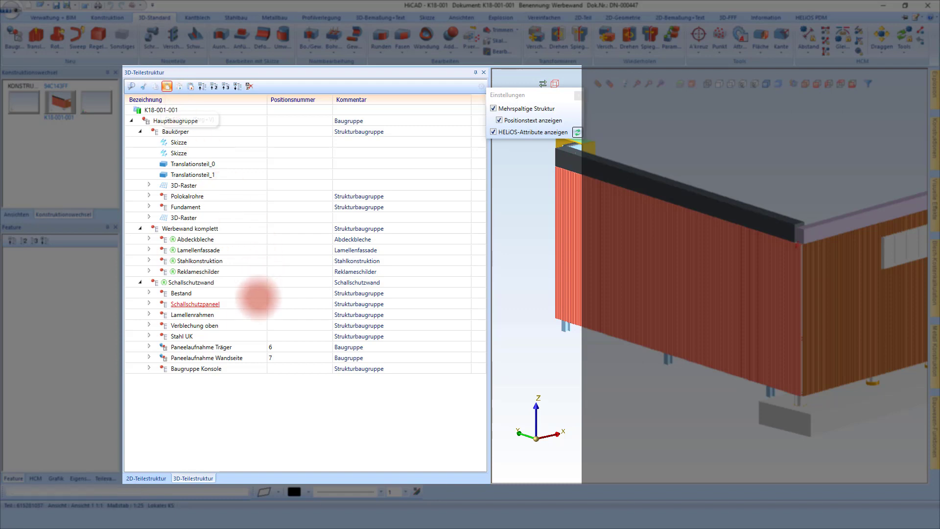
{"action": "left_click", "coordinate": [149, 304]}
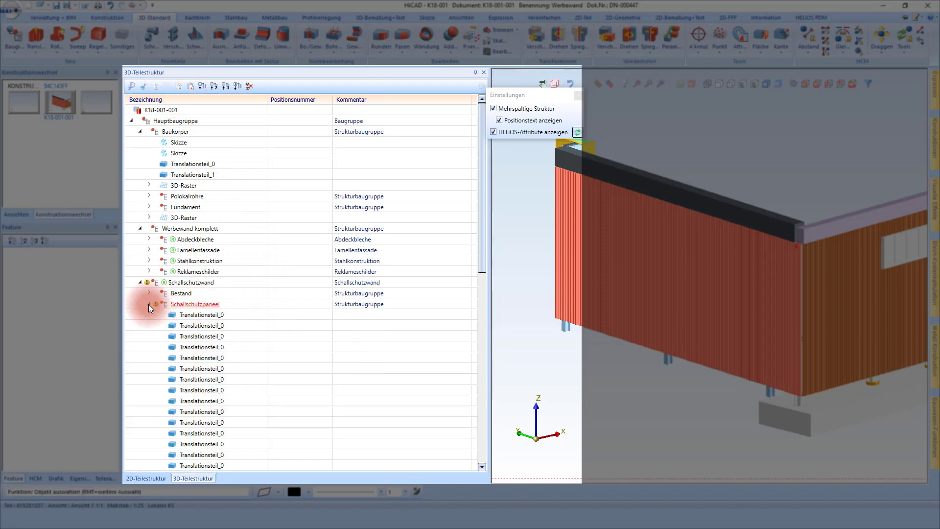
{"action": "scroll", "coordinate": [211, 323], "scroll_direction": "down", "scroll_amount": 4}
{"action": "scroll", "coordinate": [212, 324], "scroll_direction": "down", "scroll_amount": 8}
{"action": "scroll", "coordinate": [187, 446], "scroll_direction": "down", "scroll_amount": 1}
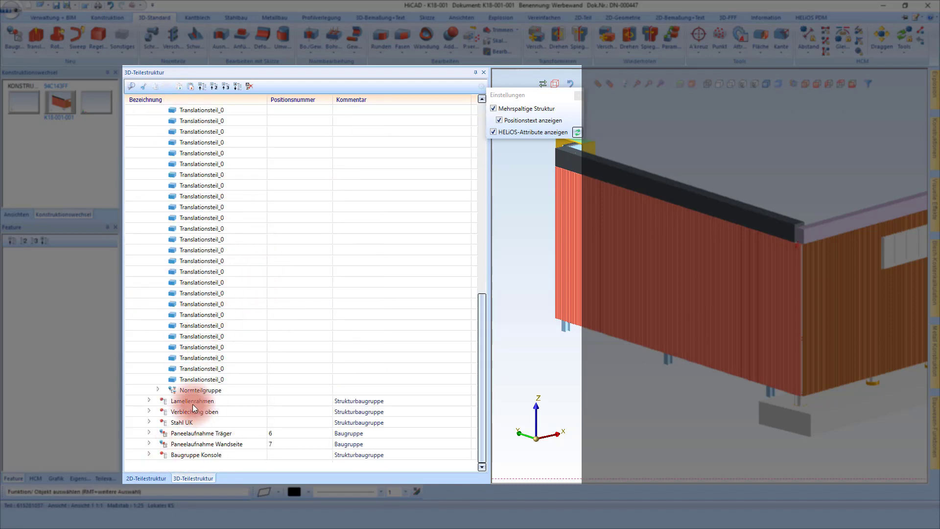
{"action": "scroll", "coordinate": [200, 390], "scroll_direction": "up", "scroll_amount": 7}
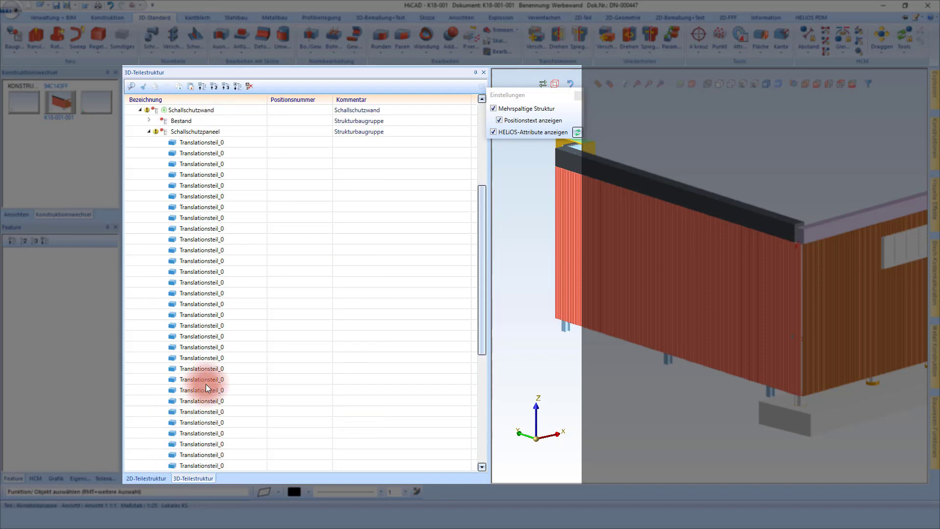
{"action": "scroll", "coordinate": [215, 332], "scroll_direction": "up", "scroll_amount": 3}
{"action": "left_click", "coordinate": [149, 228]}
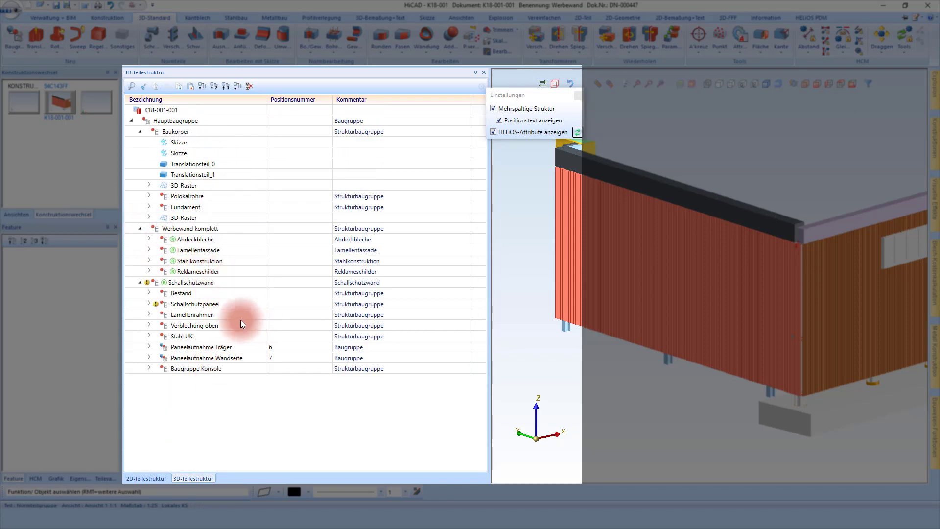
- Select Lamellenrahmen, Verblechung oben and Paneelaufnahme Träger, then make Lamellenrahmen the active part
{"action": "left_click", "coordinate": [199, 318]}
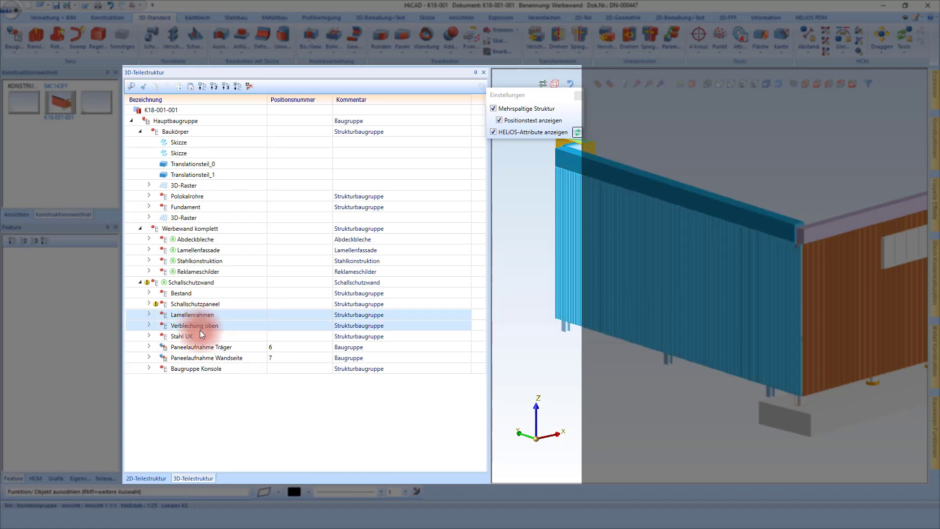
{"action": "left_click", "coordinate": [197, 343]}
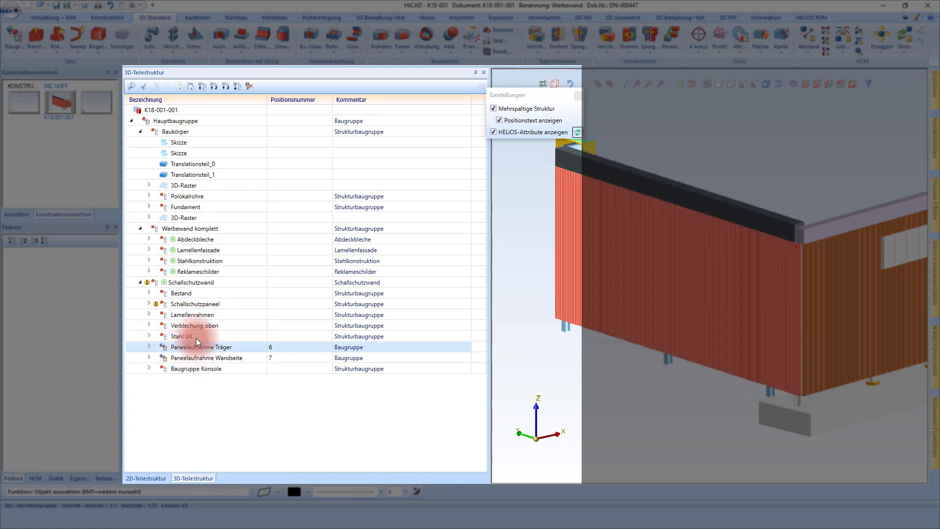
{"action": "left_click_drag", "start_coordinate": [197, 338], "coordinate": [202, 304]}
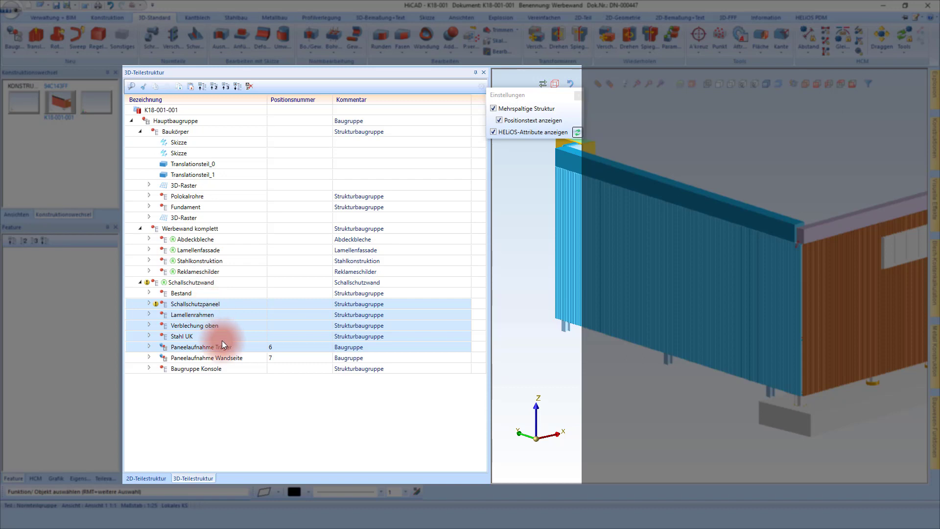
{"action": "double_click", "coordinate": [189, 318]}
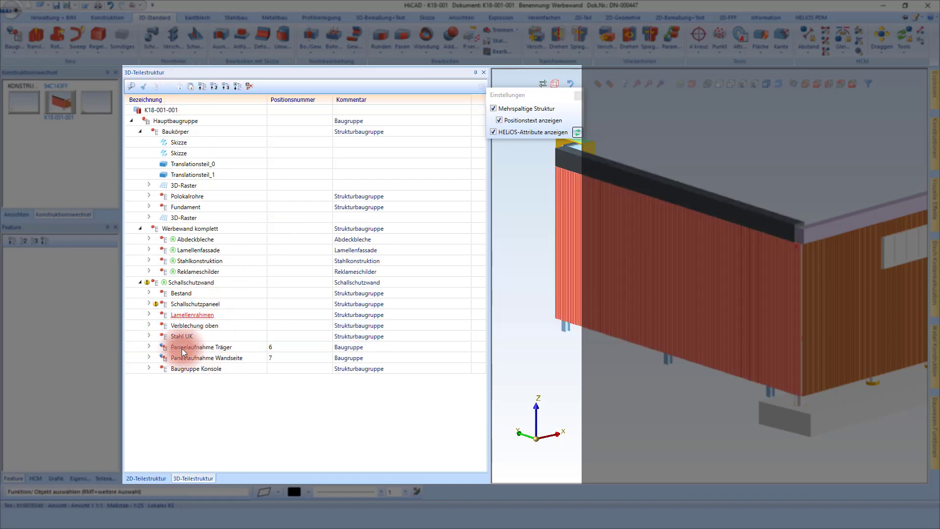
- Activate the third Baugruppe HEA 200 and drag it onto Bestand to open the drop menu
{"action": "left_click", "coordinate": [688, 369]}
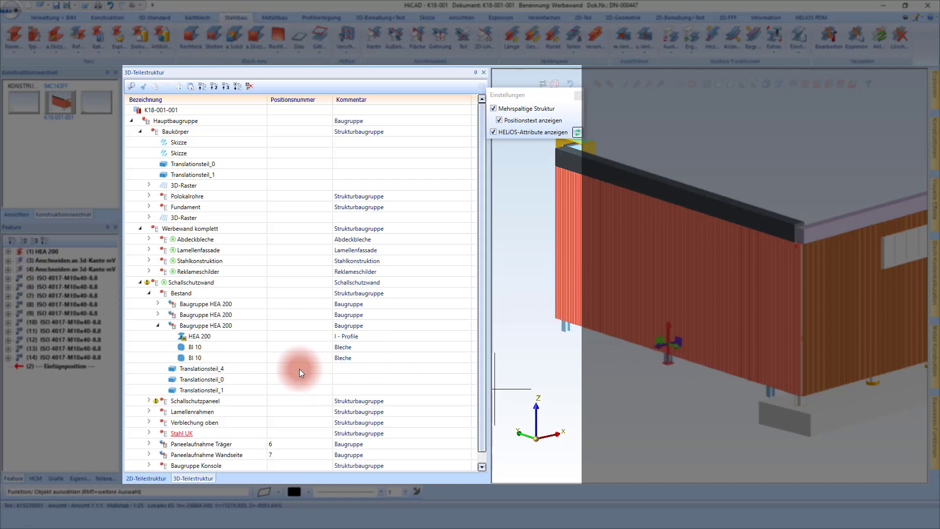
{"action": "double_click", "coordinate": [198, 325]}
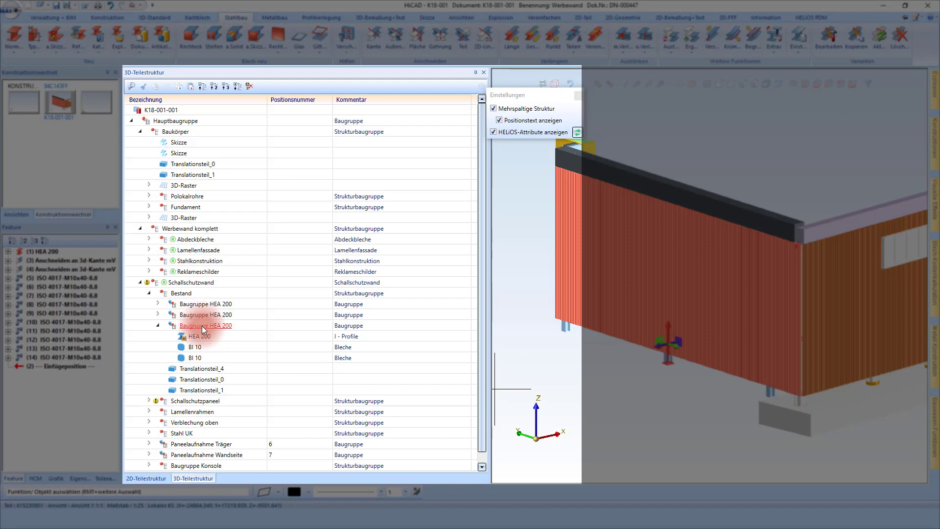
{"action": "left_click_drag", "start_coordinate": [202, 325], "coordinate": [187, 294]}
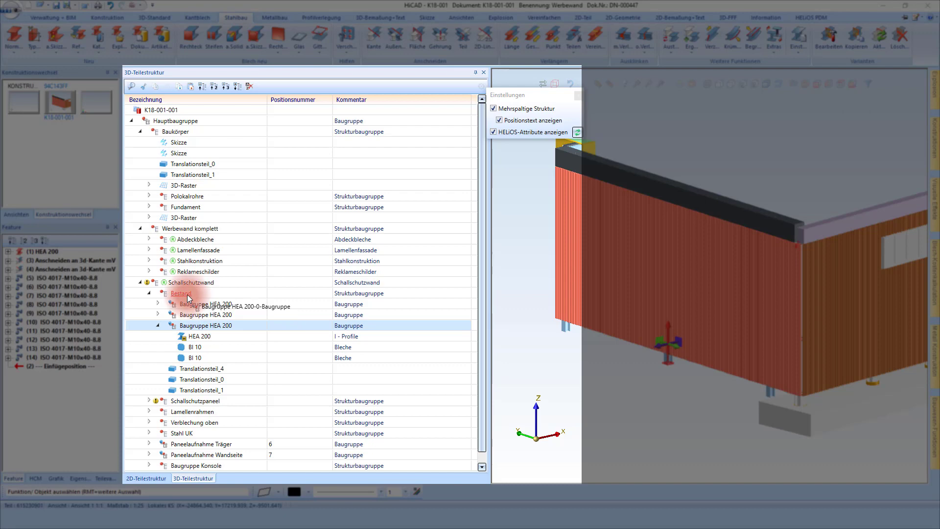
{"action": "right_click_drag", "start_coordinate": [187, 295], "coordinate": [187, 295]}
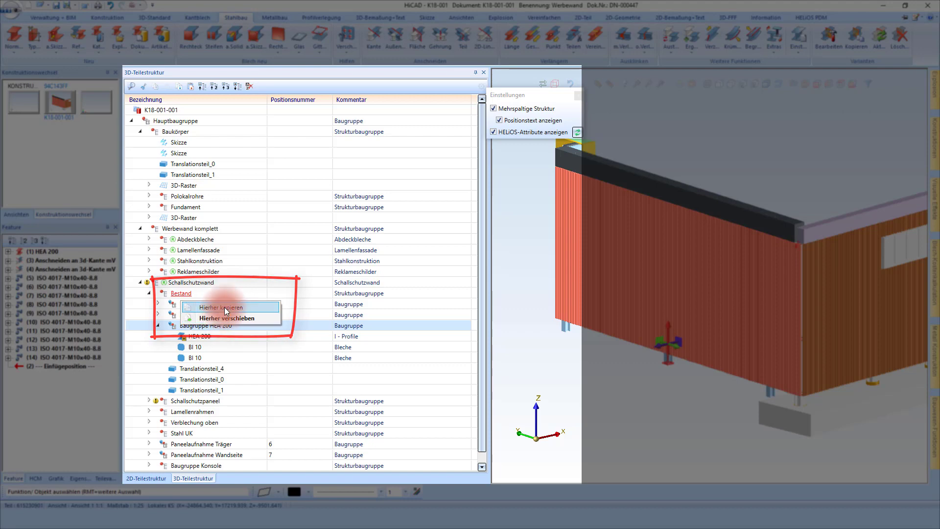
- Copy the HEA 200 group into Bestand with Hierher kopieren, keeping bolt holes, and expand the copy
{"action": "left_click", "coordinate": [224, 308]}
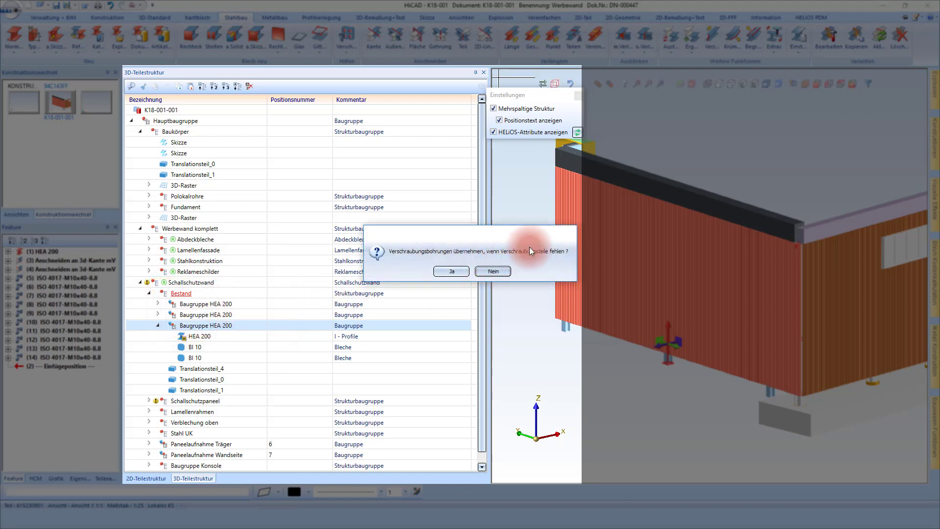
{"action": "left_click", "coordinate": [452, 275]}
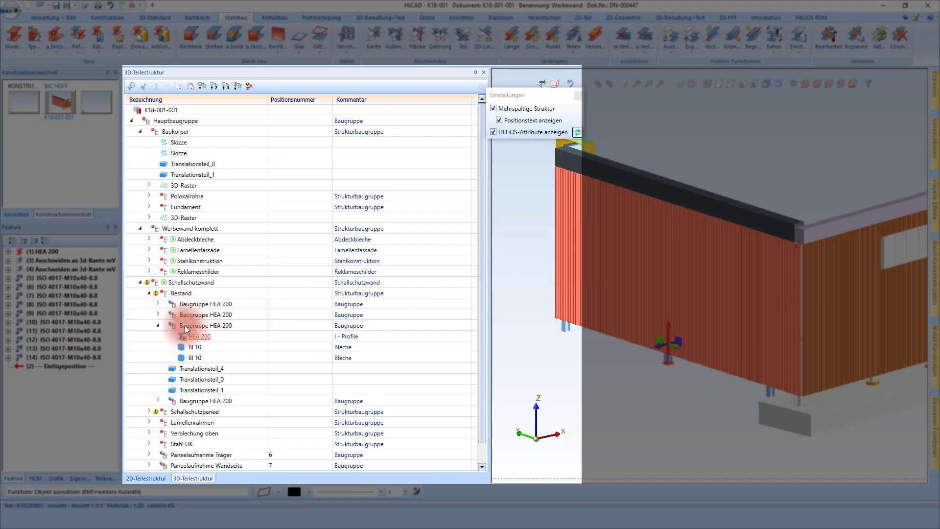
{"action": "left_click", "coordinate": [157, 400]}
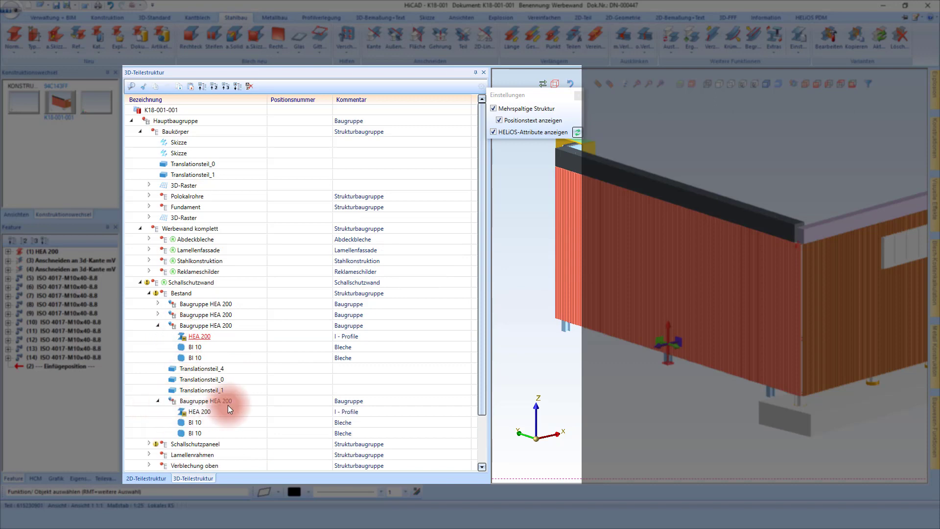
- Collapse the third and copied Baugruppe HEA 200 groups and make the copy active
{"action": "left_click", "coordinate": [203, 407]}
{"action": "left_click", "coordinate": [208, 327]}
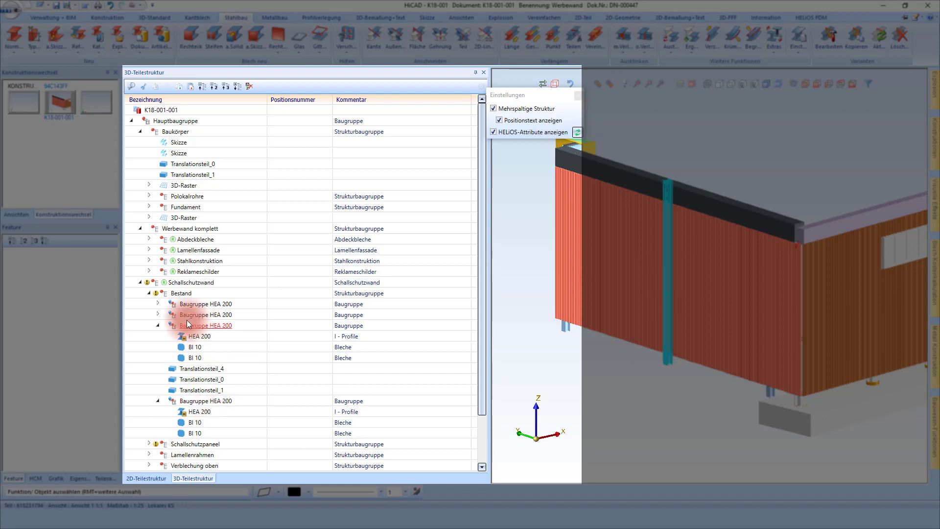
{"action": "left_click", "coordinate": [157, 326]}
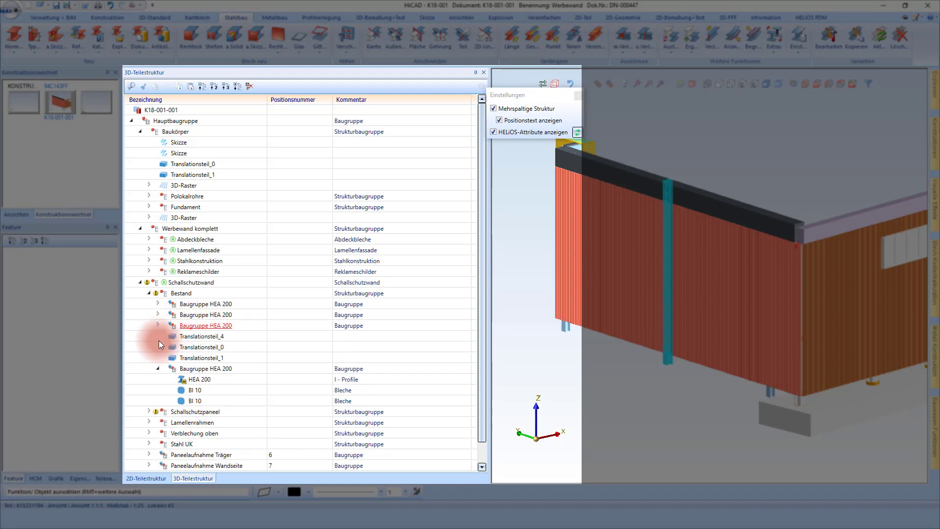
{"action": "left_click", "coordinate": [160, 369]}
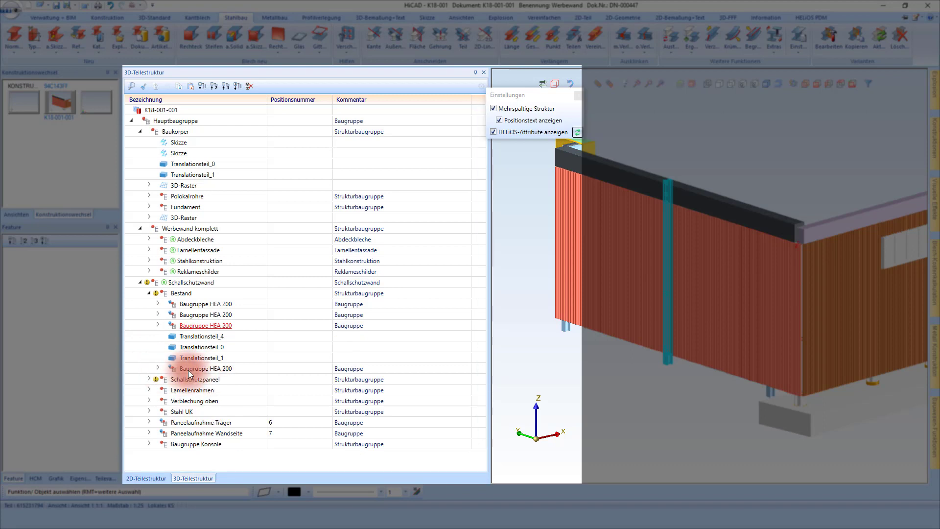
{"action": "left_click", "coordinate": [188, 370]}
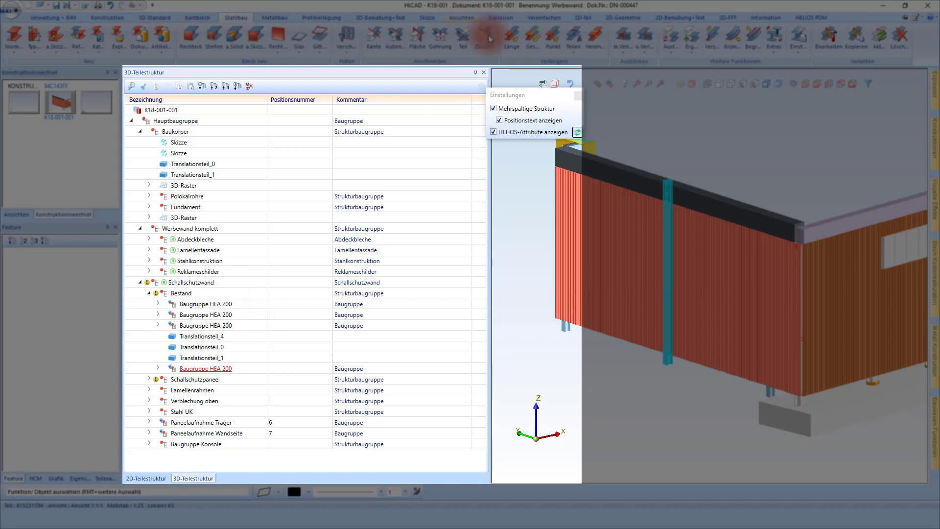
{"action": "left_click", "coordinate": [493, 133]}
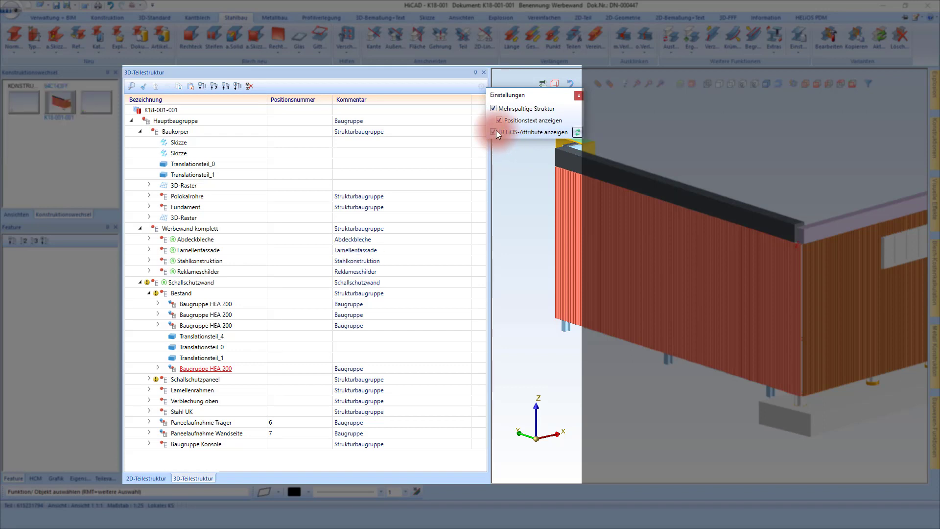
{"action": "left_click", "coordinate": [494, 131]}
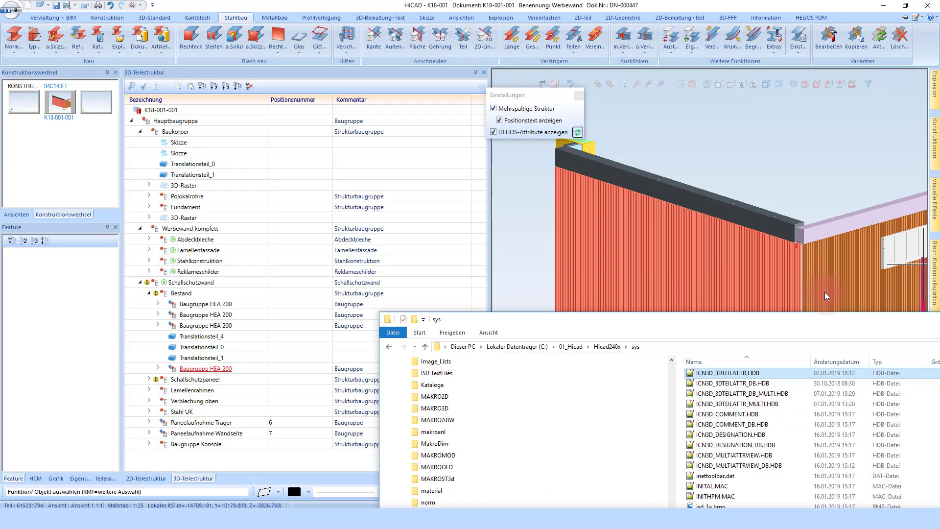
- Select the ICN3D_*.HDB files in HiCAD's sys folder, then ICN3D_COMMENT_DB.HDB alone
{"action": "left_click_drag", "start_coordinate": [884, 318], "coordinate": [572, 190]}
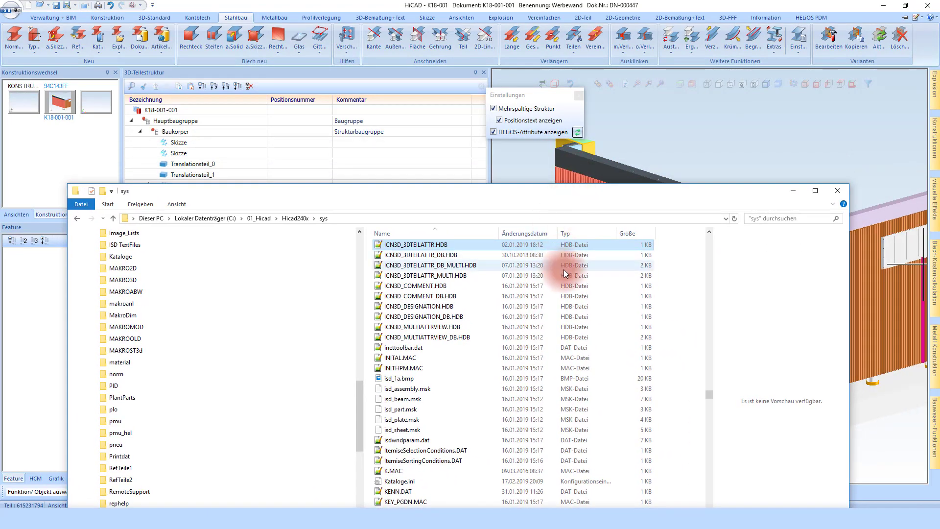
{"action": "left_click", "coordinate": [383, 240]}
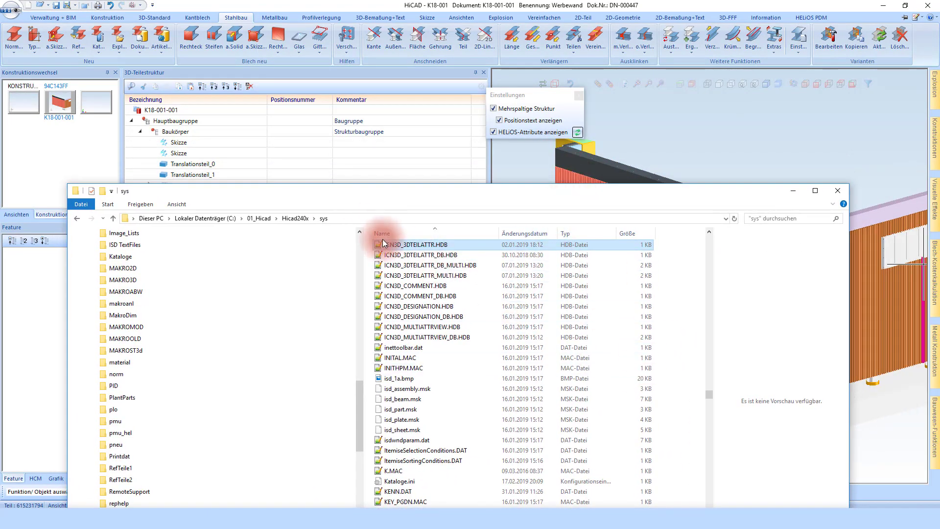
{"action": "left_click", "coordinate": [441, 338], "text": "shift"}
{"action": "scroll", "coordinate": [478, 362], "scroll_direction": "up", "scroll_amount": 2}
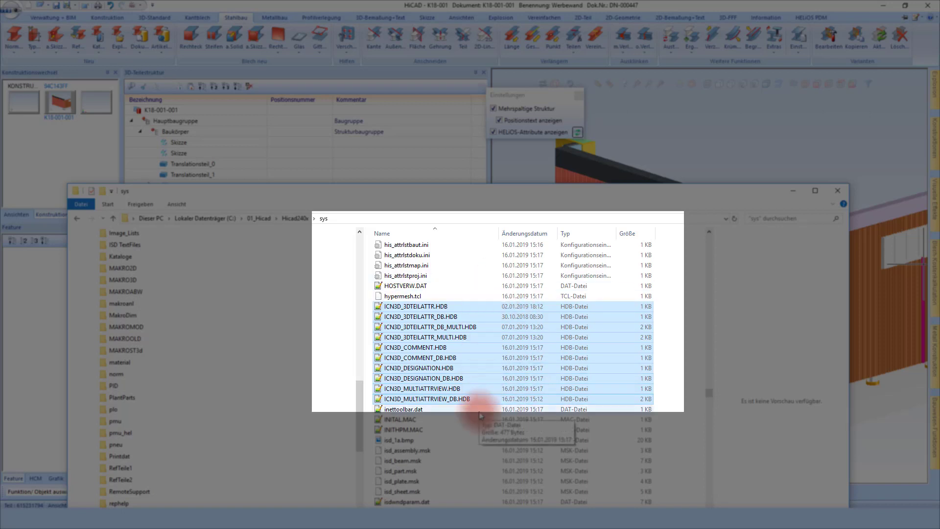
{"action": "left_click", "coordinate": [427, 355]}
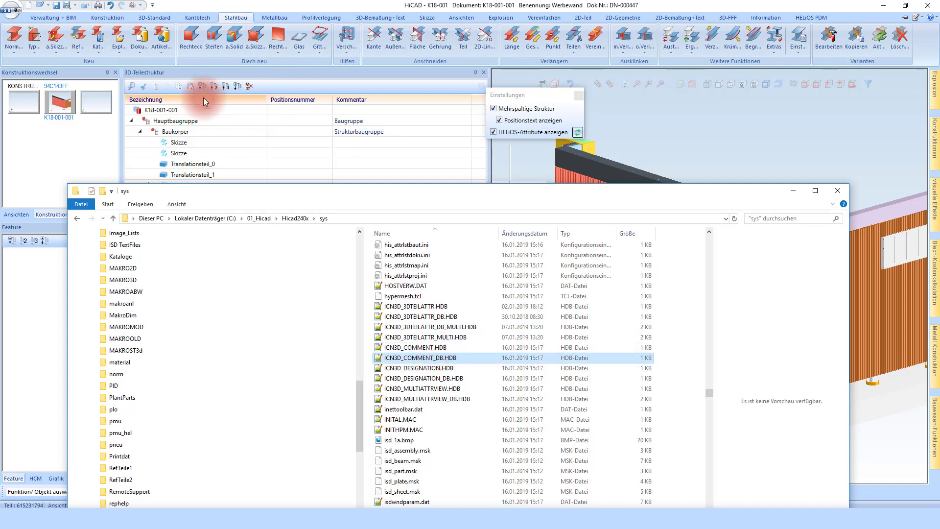
- Minimize File Explorer to bring HiCAD's part structure and Werbewand model back into view
{"action": "left_click", "coordinate": [794, 191]}
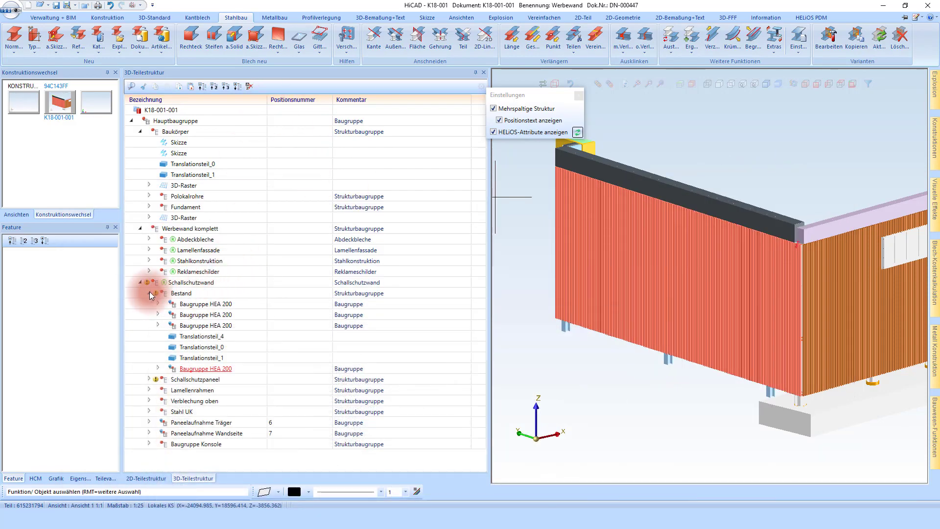